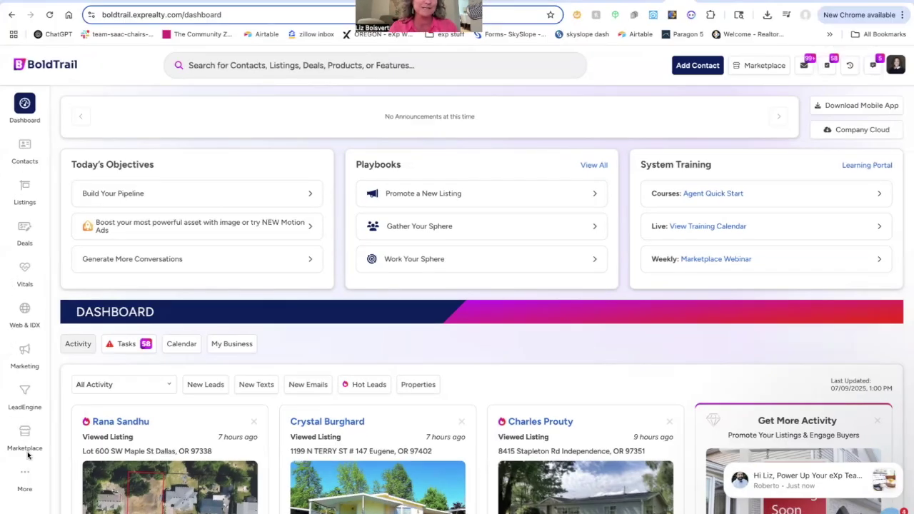
Open the Lead Engine page listing PropertyBoost, Landing Page and IDX Squeeze Page tools
click(24, 394)
scroll(648, 388, down, 1)
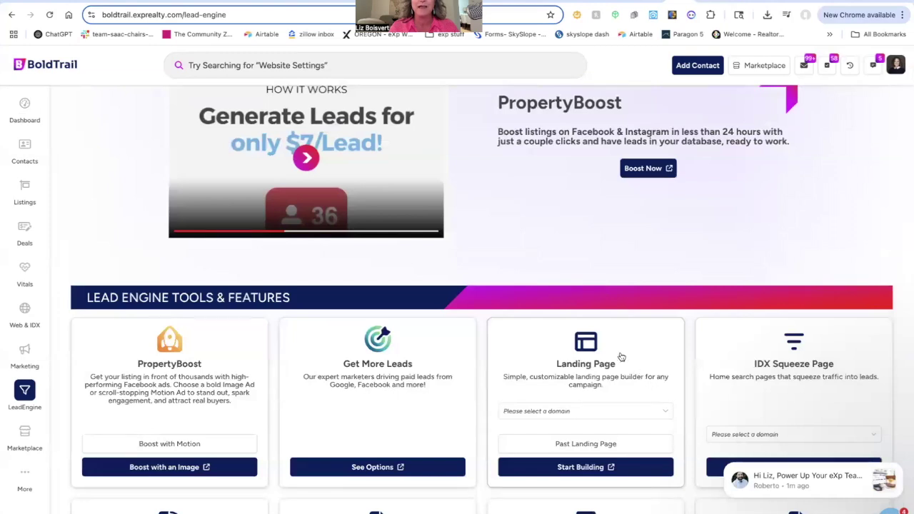
Start building a landing page on the greenwoodgroup.exprealty.com domain
click(545, 411)
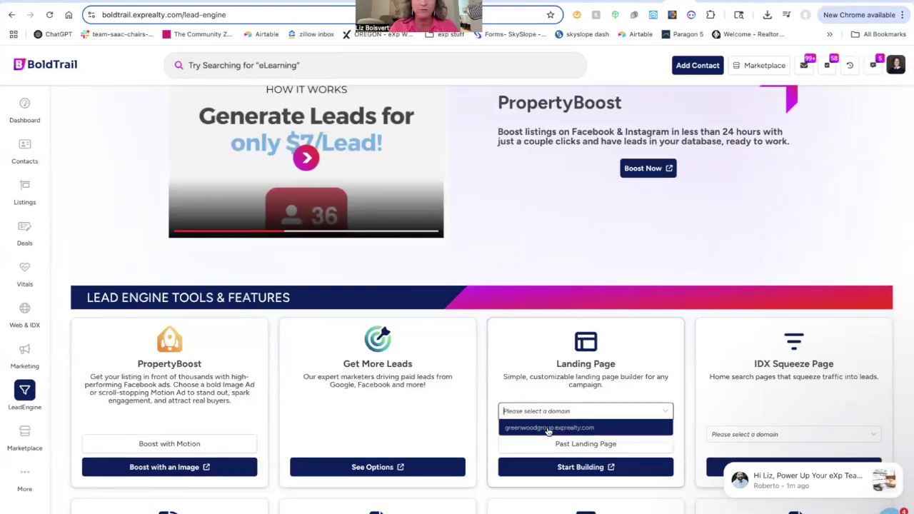
click(549, 430)
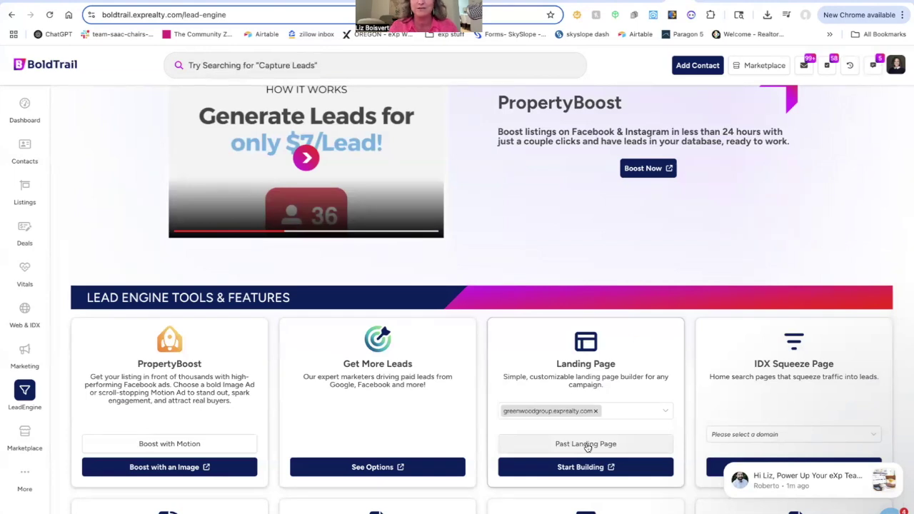
click(587, 468)
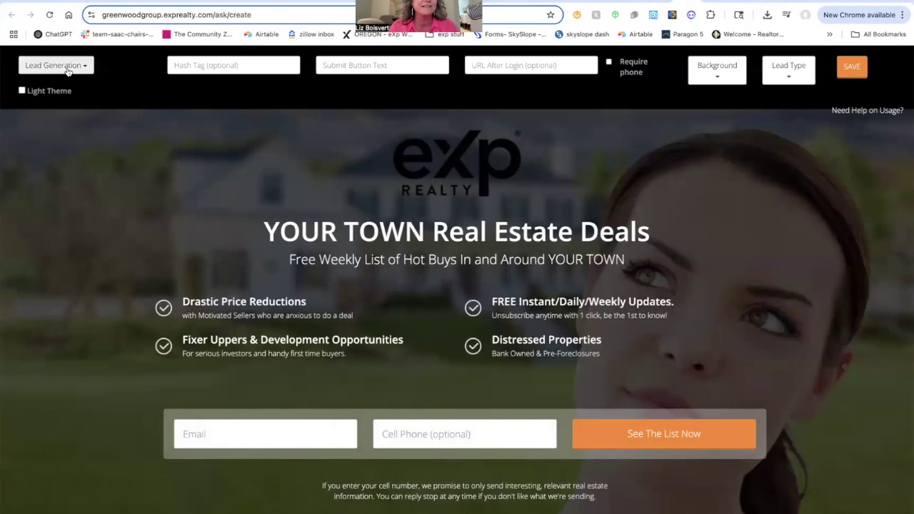
Enable the Light Theme on the Lead Generation landing page
click(23, 92)
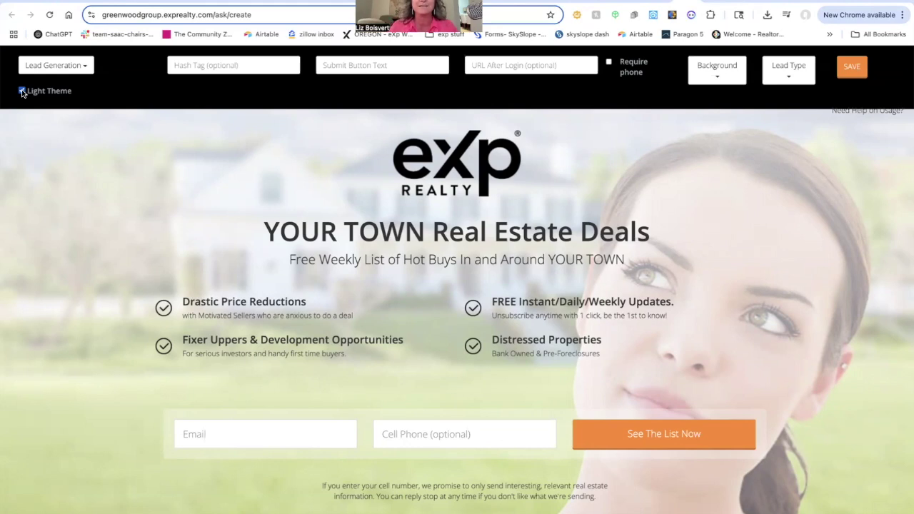
click(51, 69)
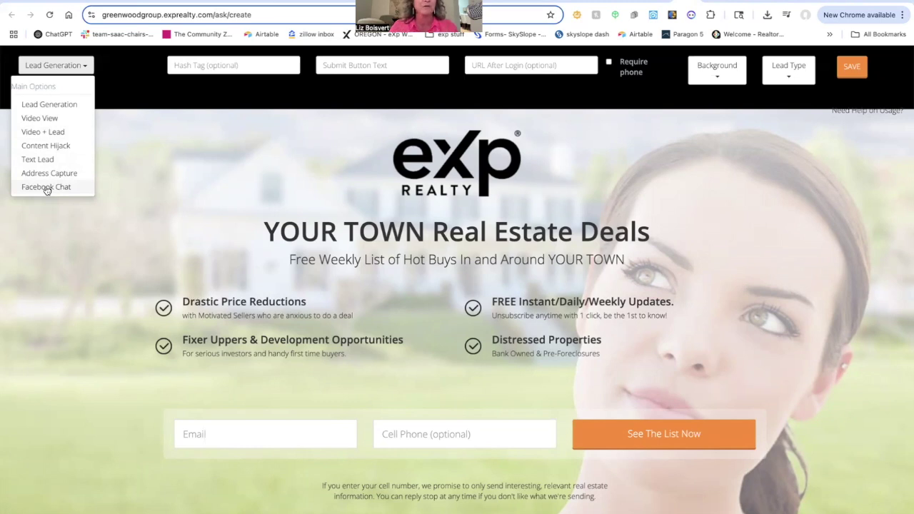
Preview the Video + Lead layout, then set the page type to Address Capture
click(44, 132)
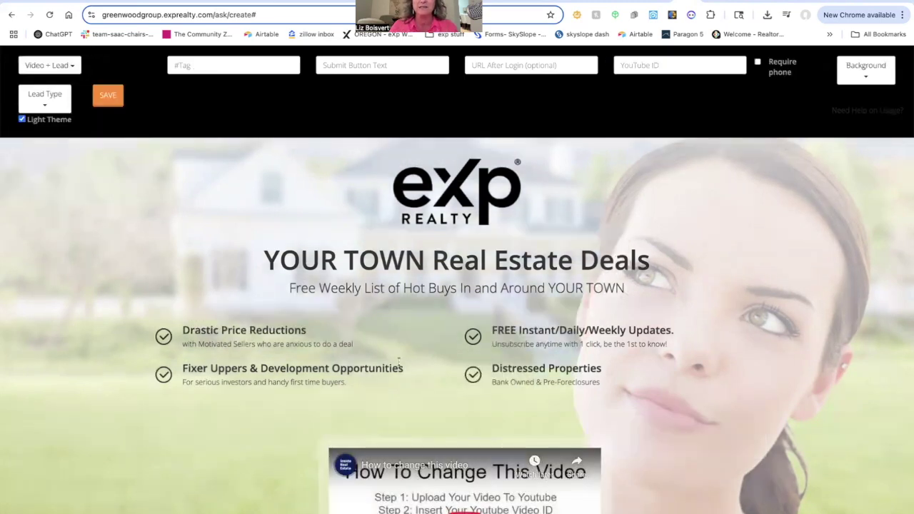
scroll(399, 361, down, 2)
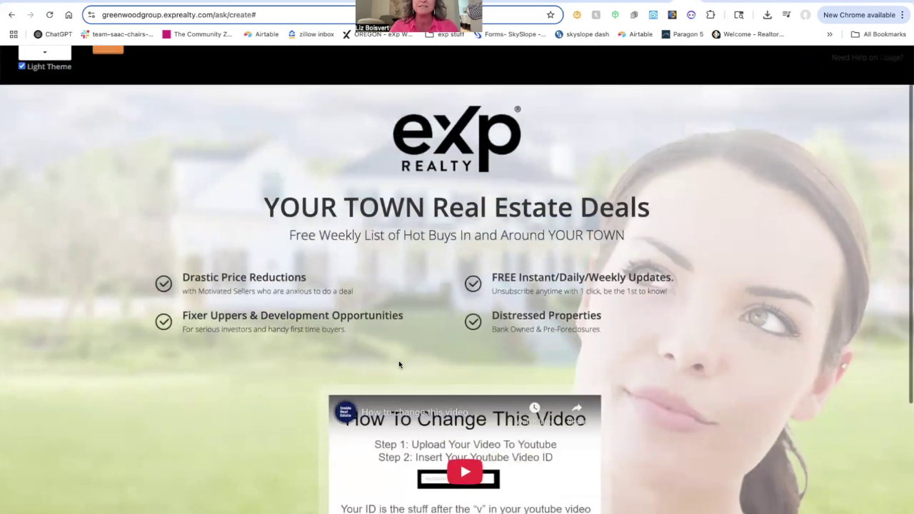
scroll(399, 364, down, 1)
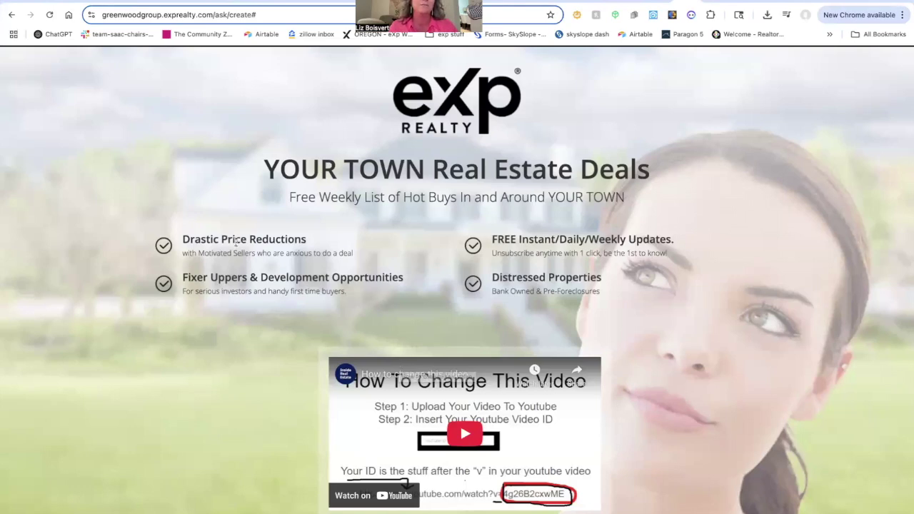
scroll(236, 217, up, 3)
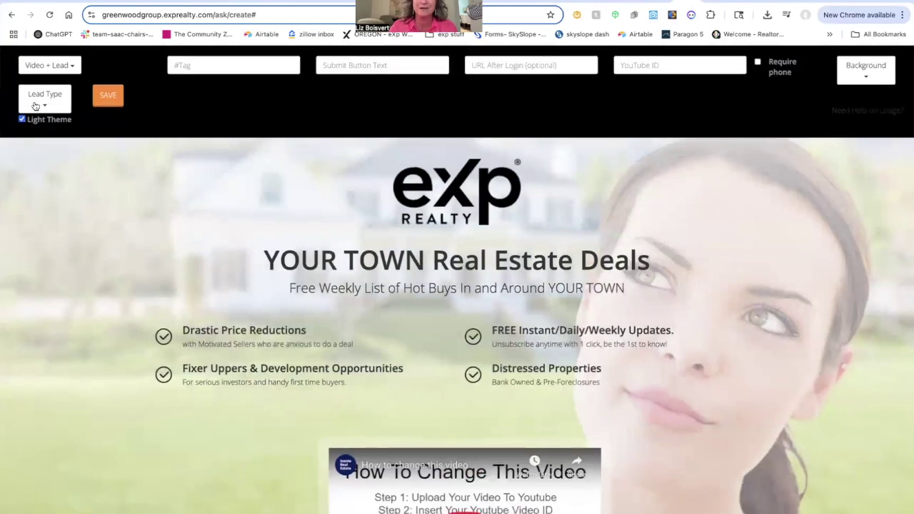
click(50, 66)
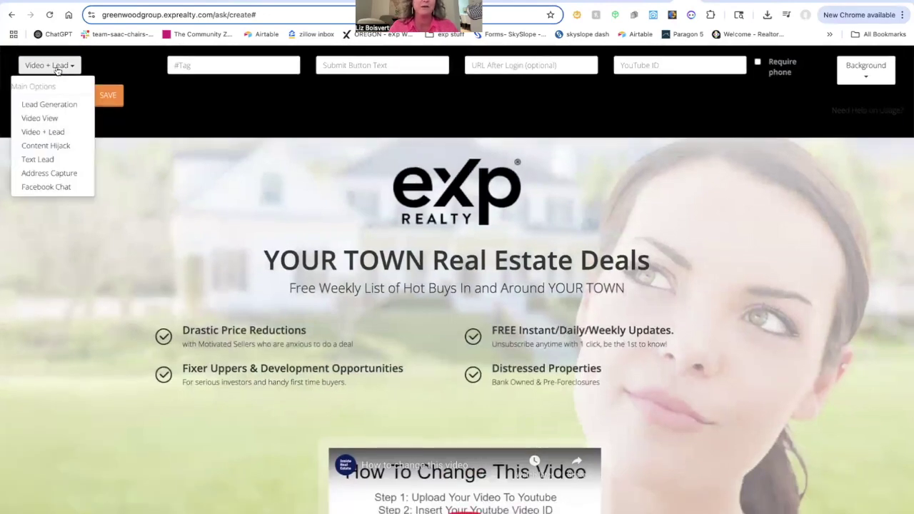
click(55, 174)
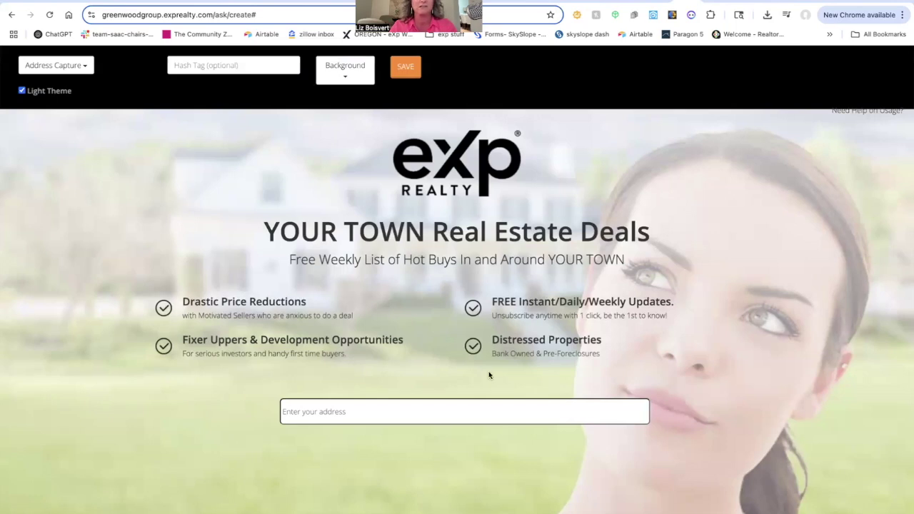
Replace the headline with 'What Is My Home Worth?'
drag(650, 232, 266, 231)
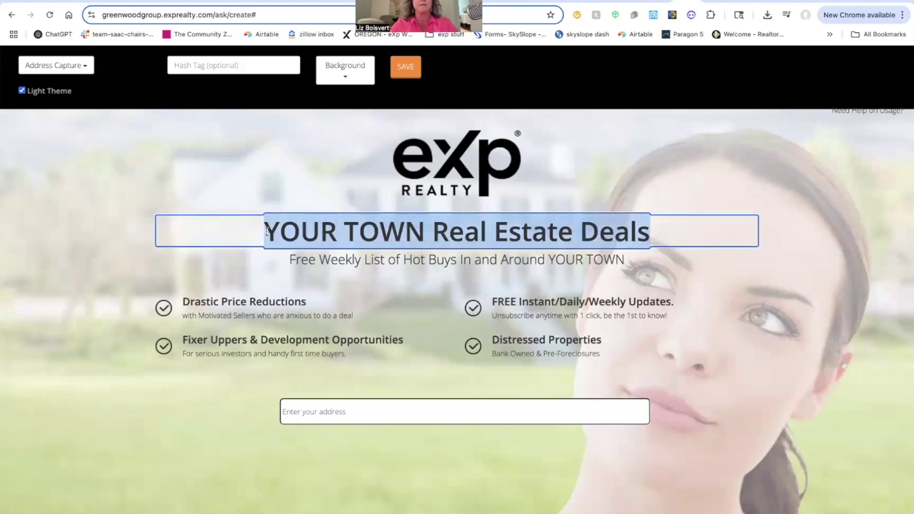
text(What)
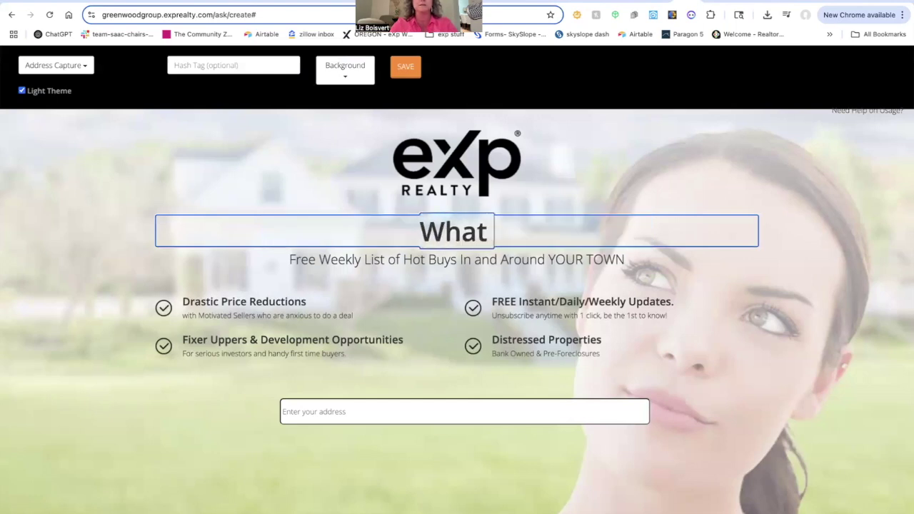
text( Is My)
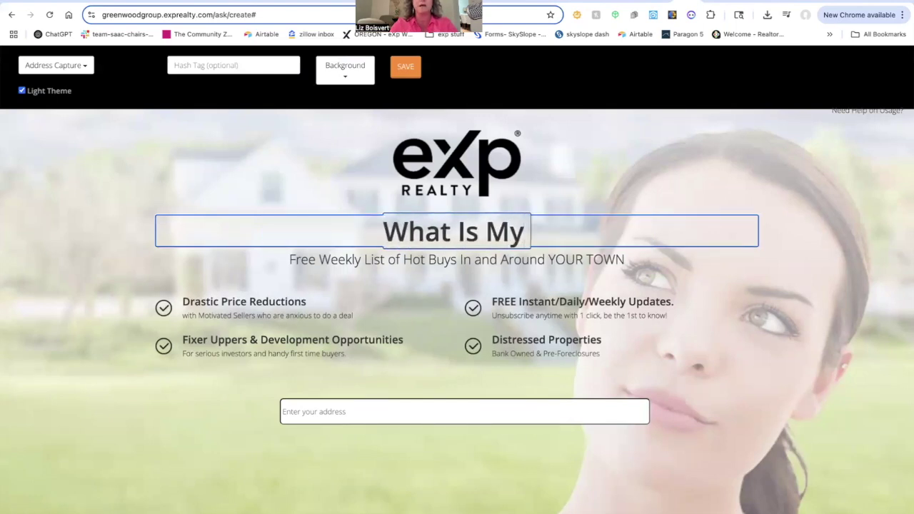
text( Home Worth)
key(BackSpace)
key(BackSpace)
text(rth?)
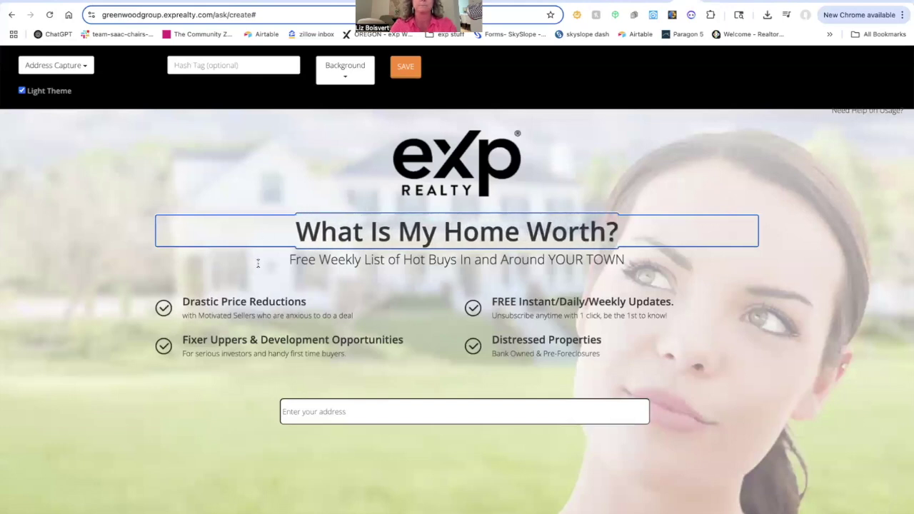
Replace the subtitle with 'Free Home Evaluations - No Strings Attached'
drag(287, 261, 607, 283)
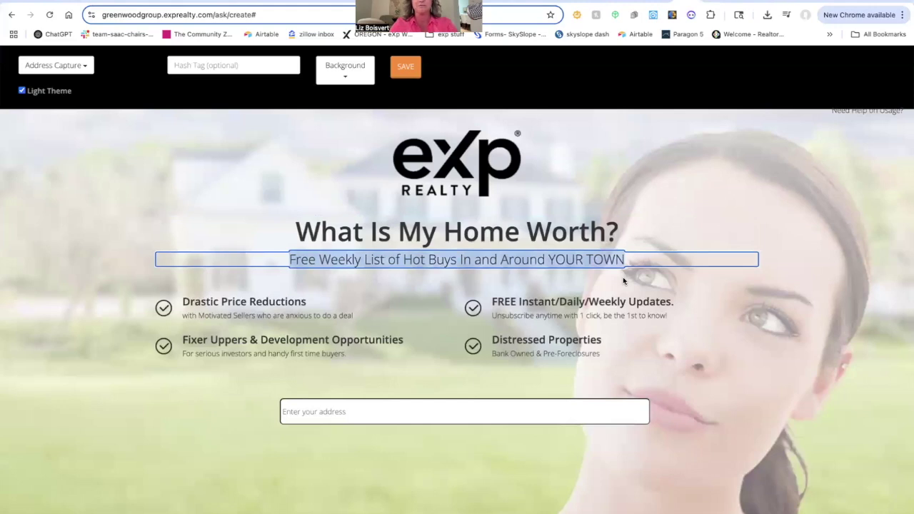
key(BackSpace)
text(Free Home Evaluations)
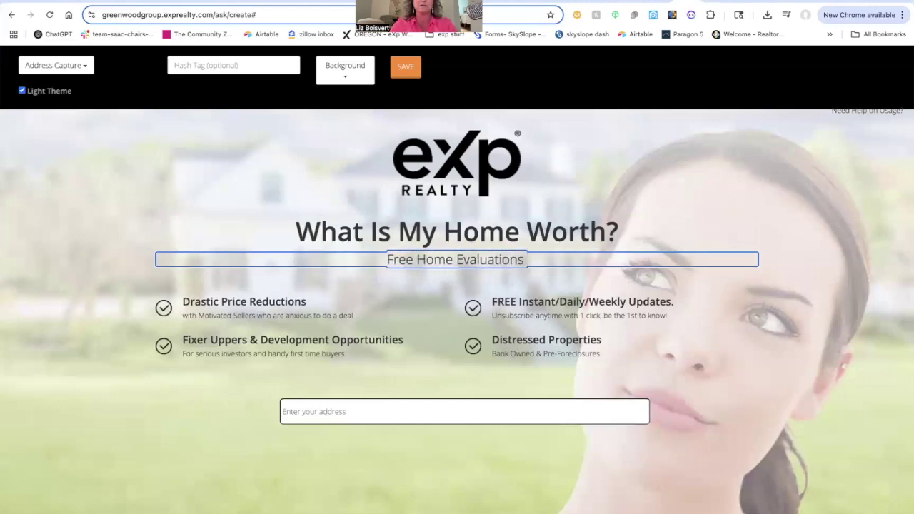
text( - No Strings Attached)
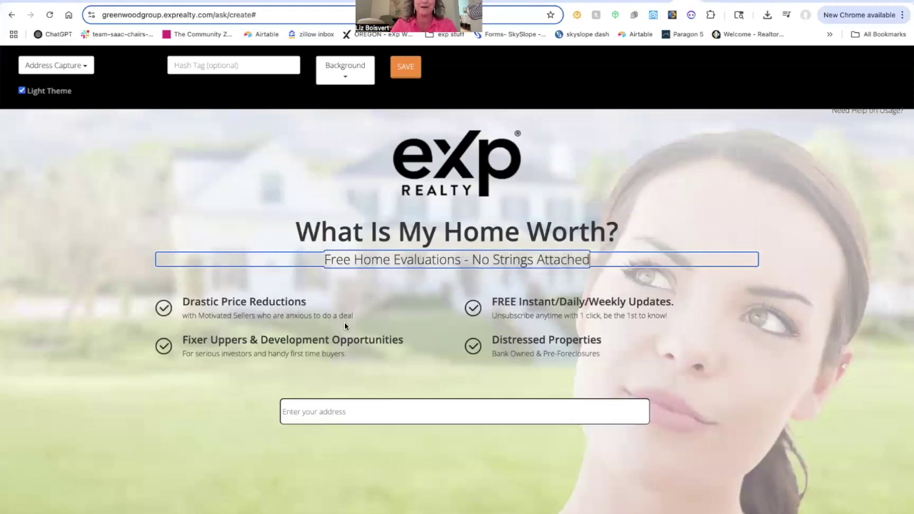
Delete the Price Reductions, Fixer Uppers, FREE Updates and Distressed Properties bullets
click(263, 301)
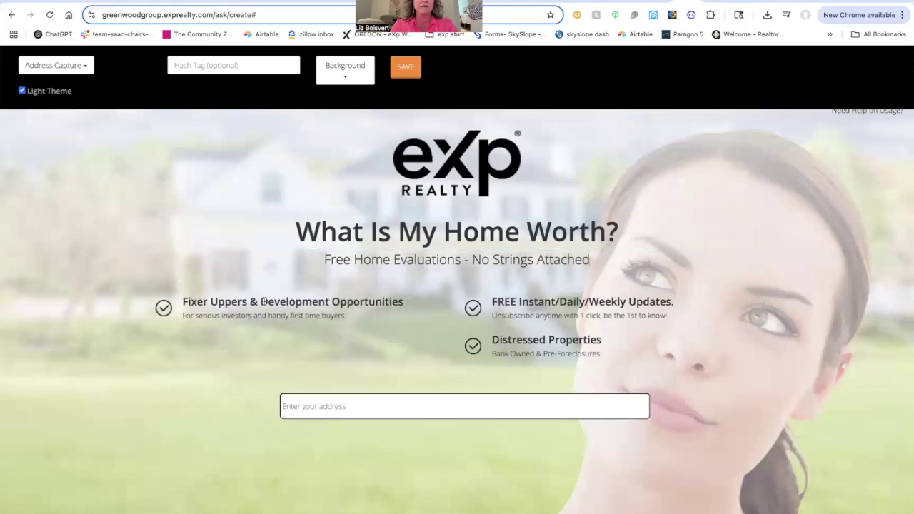
triple_click(264, 302)
key(BackSpace)
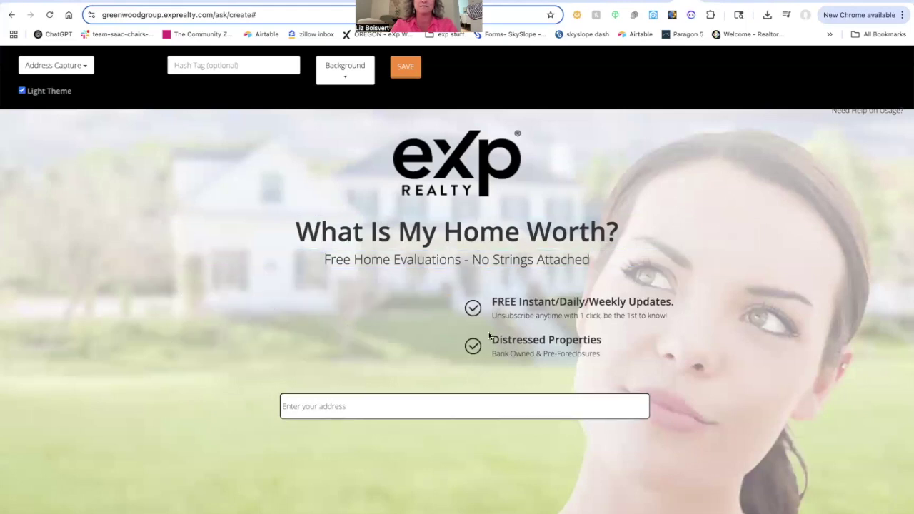
drag(492, 301, 675, 301)
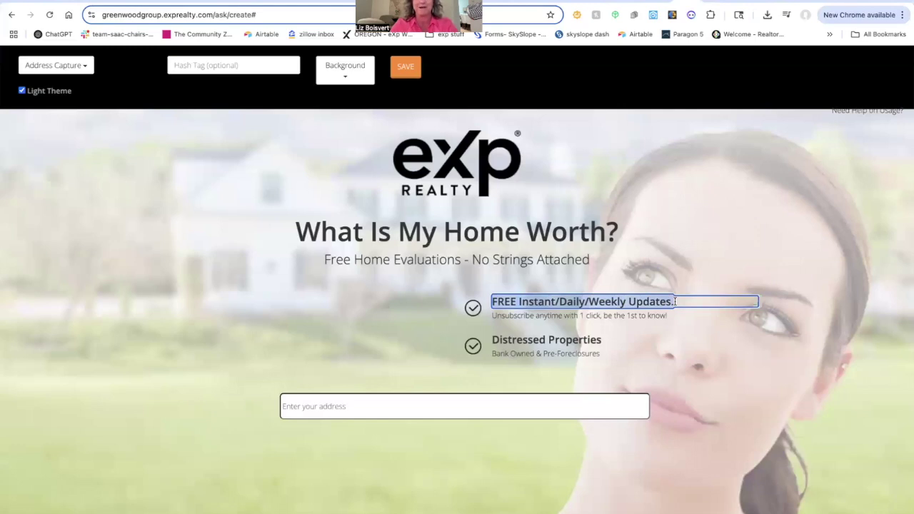
key(BackSpace)
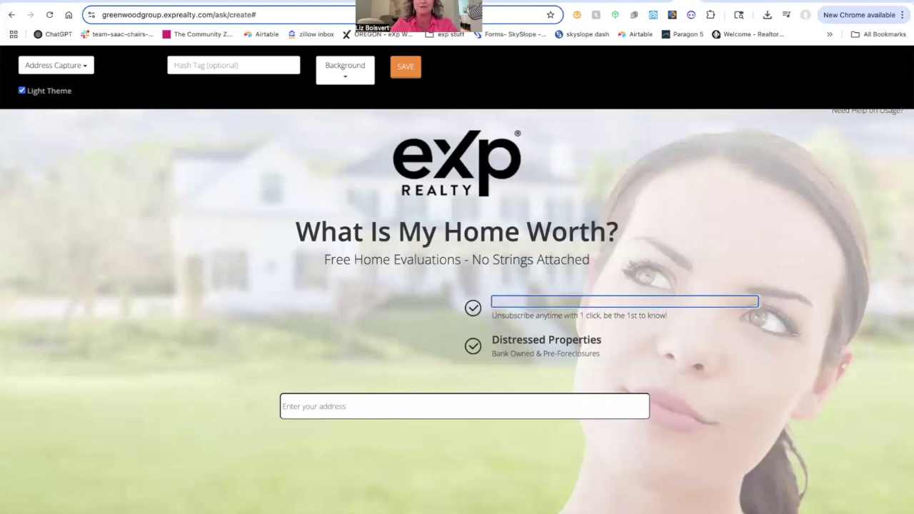
key(BackSpace)
key(BackSpace)
click(529, 302)
key(ctrl+a)
key(BackSpace)
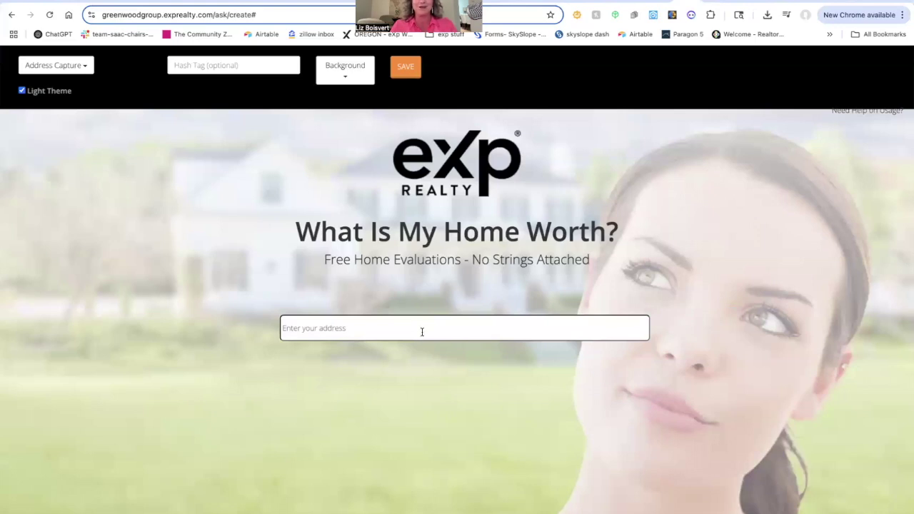
Enter 'seaseme' in the optional Hash Tag field
click(220, 65)
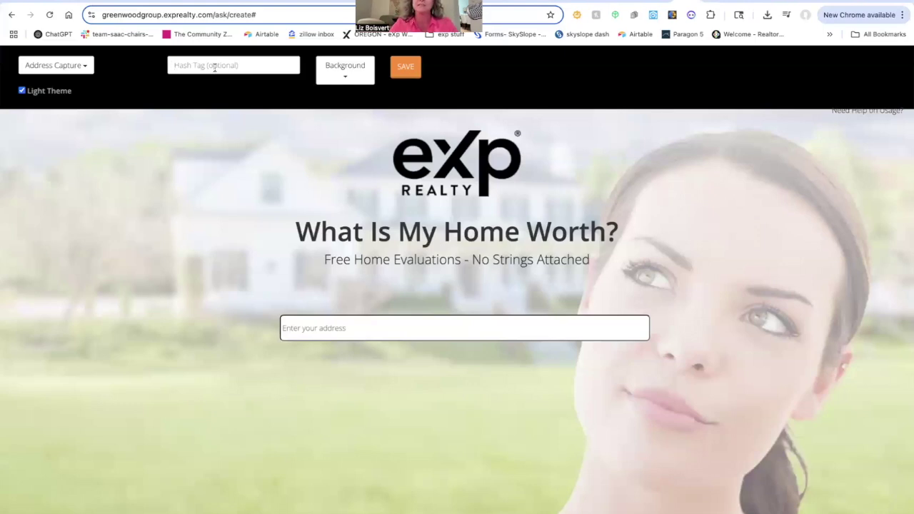
text(sea)
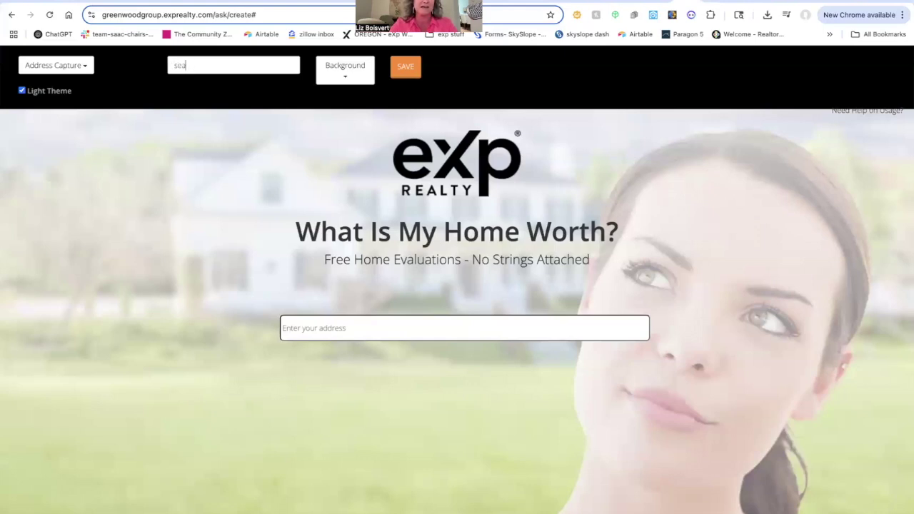
text(seme)
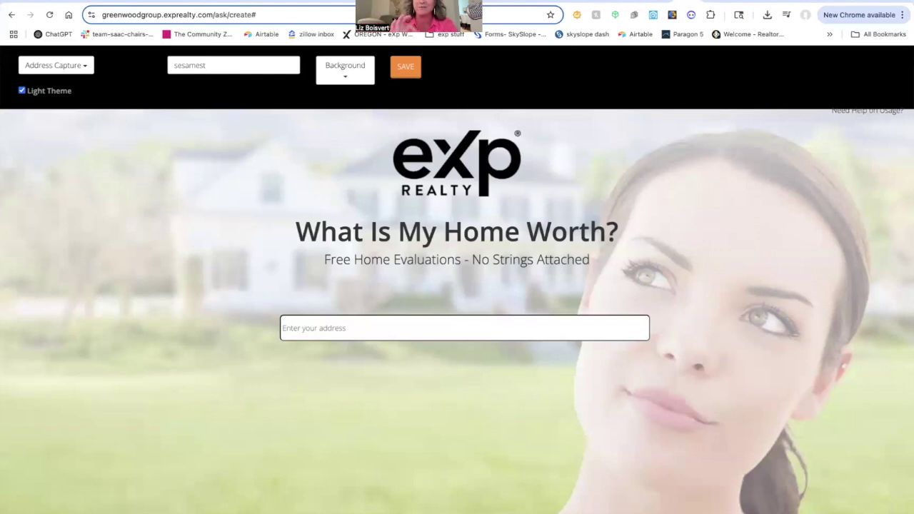
Switch the page background from Garden Shed to Eco and save the page
click(355, 70)
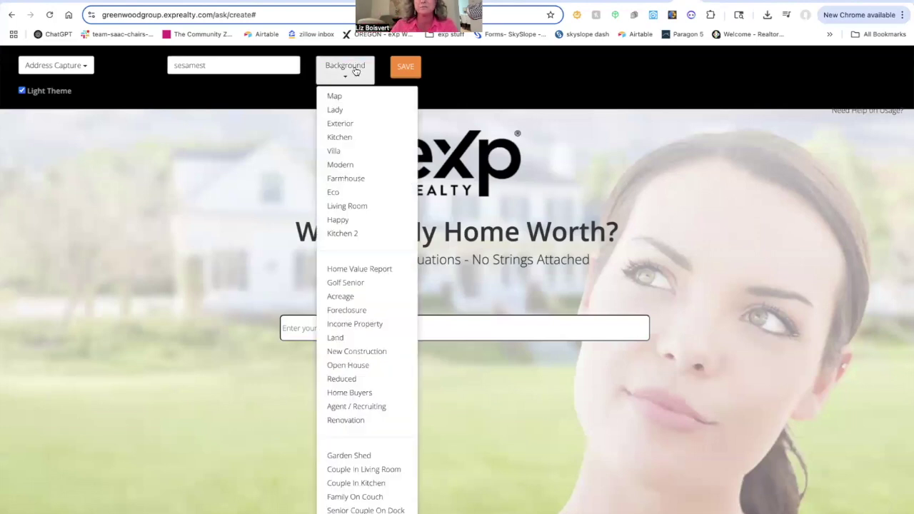
scroll(350, 332, down, 3)
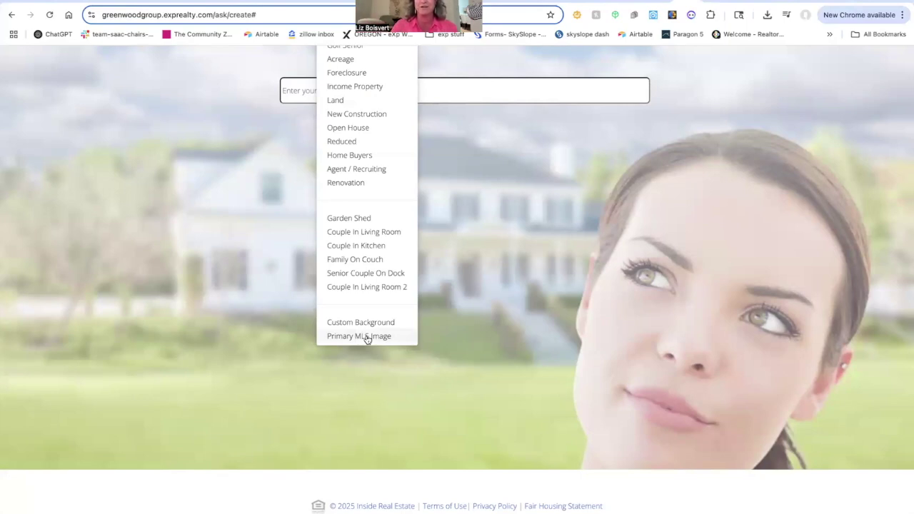
click(363, 219)
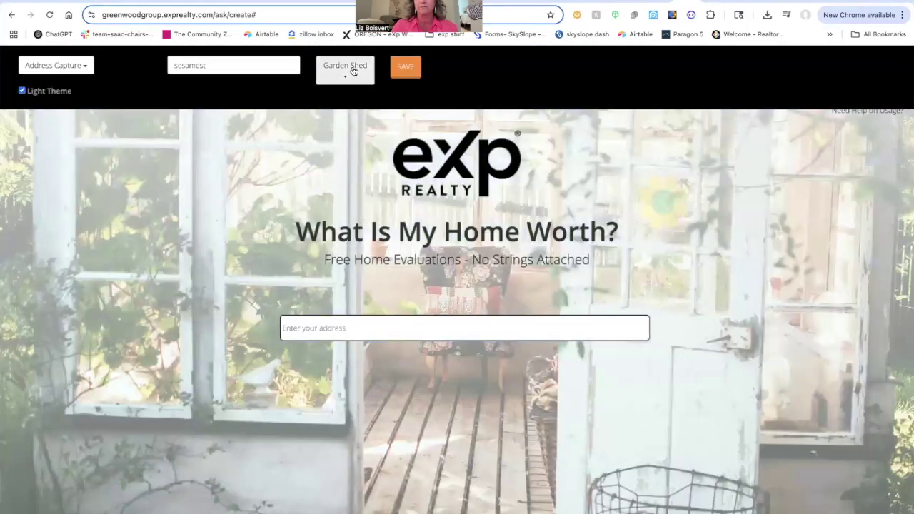
click(351, 72)
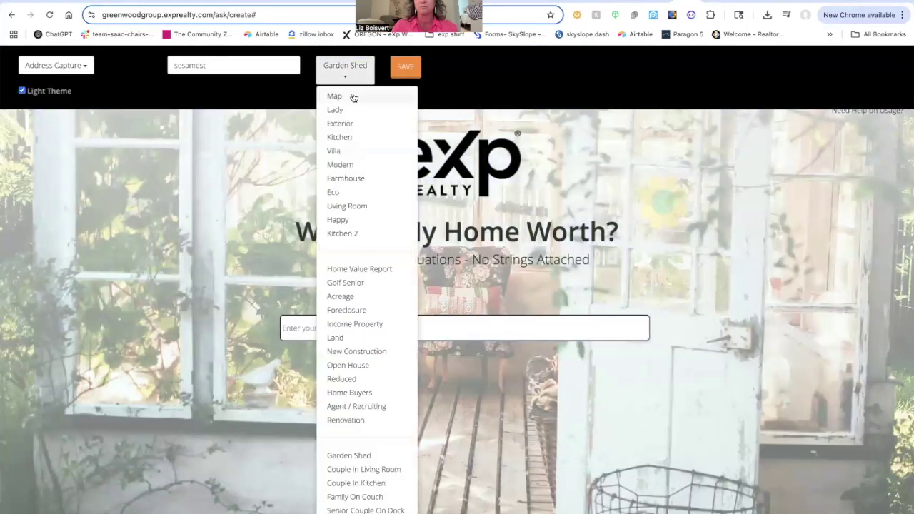
click(341, 198)
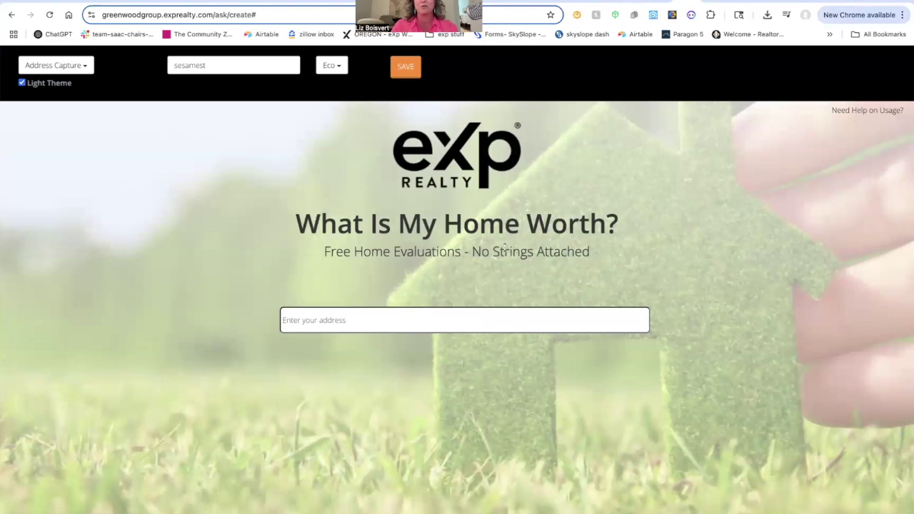
click(407, 69)
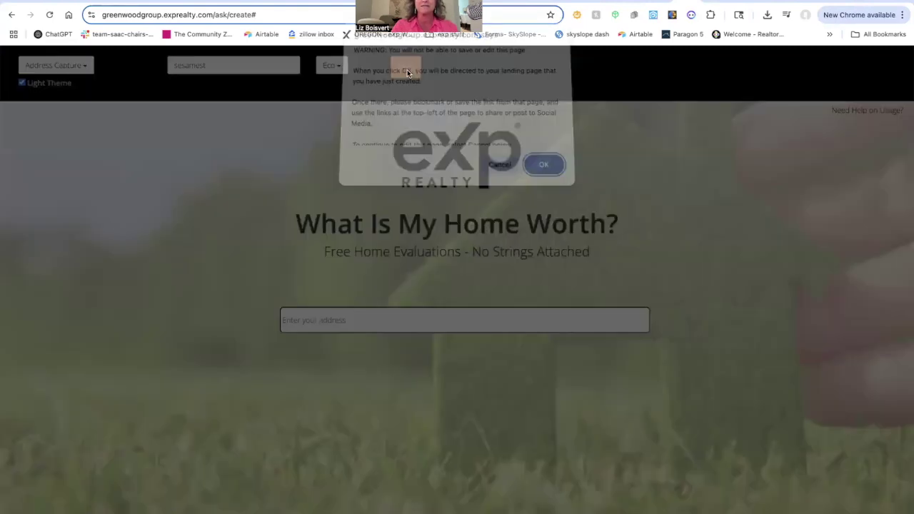
Confirm the save warning and select the live landing page's URL
scroll(502, 115, down, 1)
scroll(502, 116, up, 1)
scroll(502, 115, down, 1)
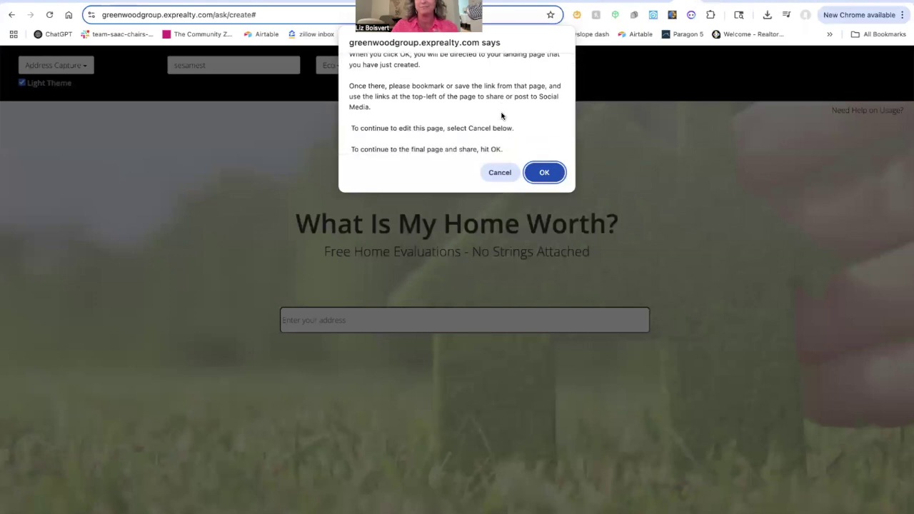
click(539, 172)
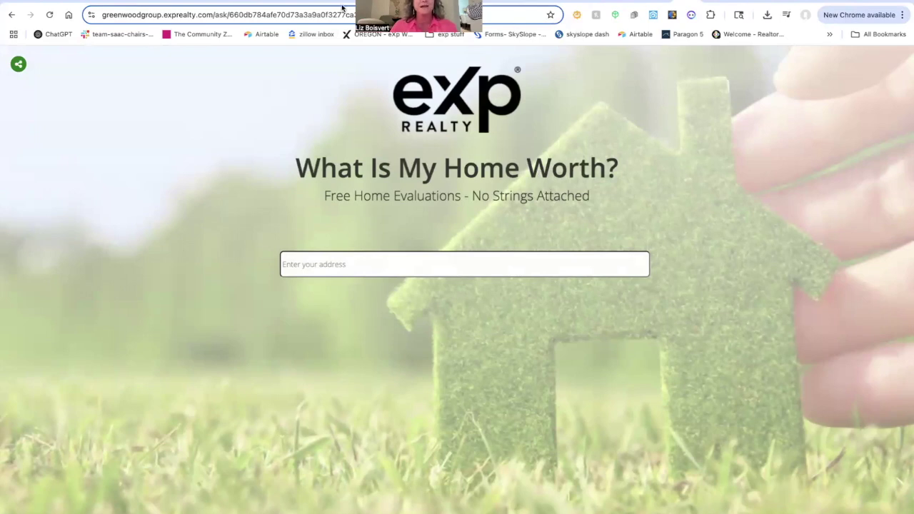
click(289, 15)
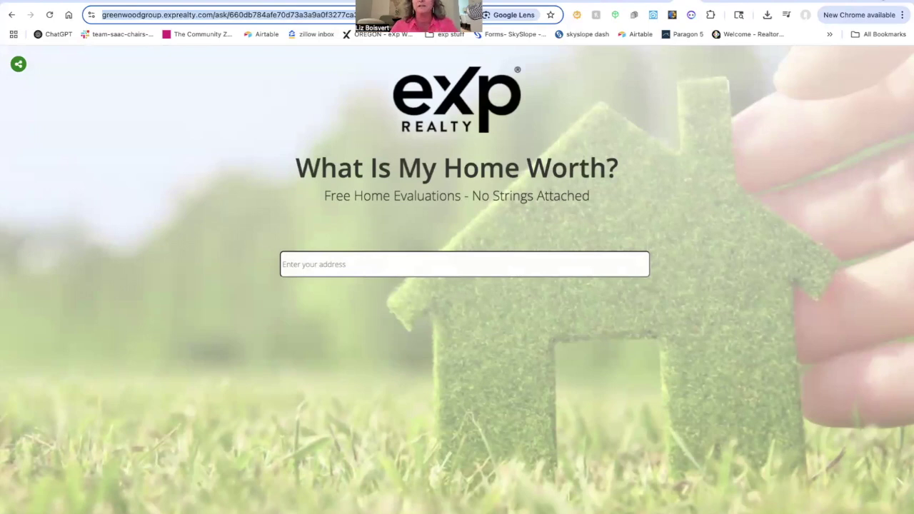
In a new tab, search 'qrmonkey gen' and open the QRCode Monkey generator site
key(ctrl+t)
text(qrm)
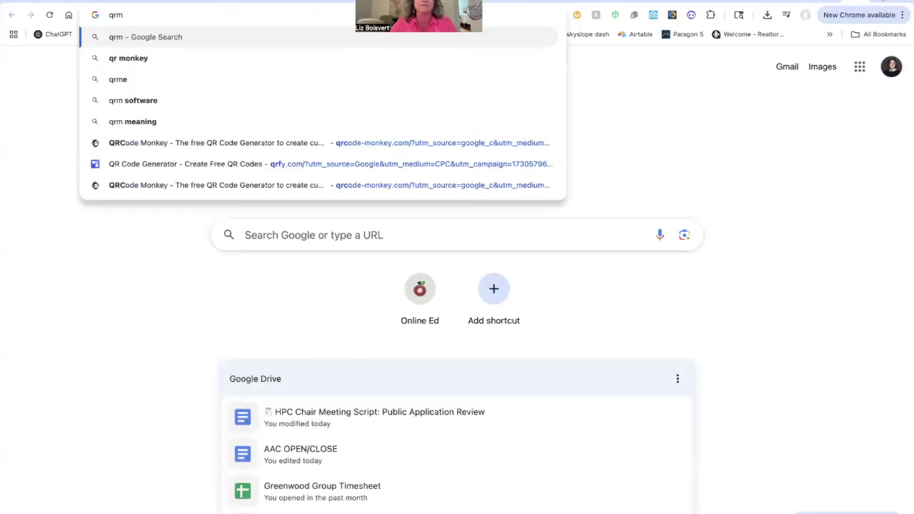
text(on)
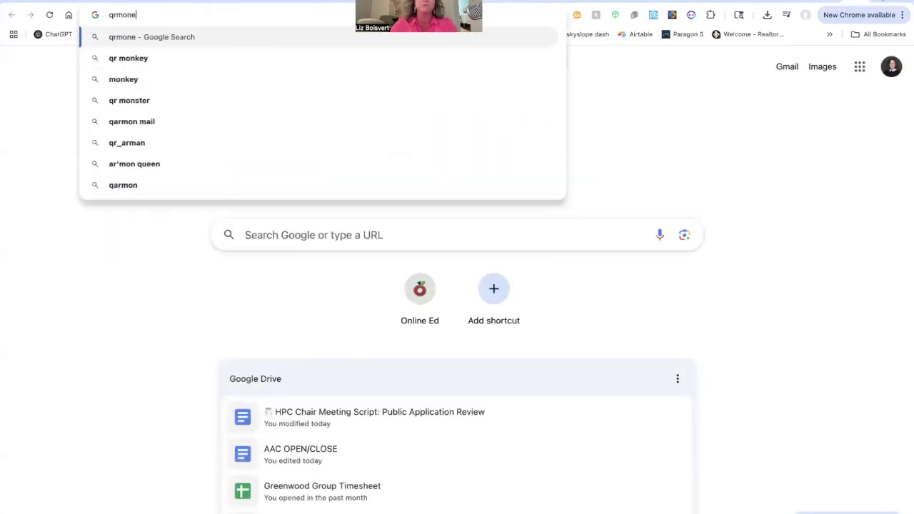
text(key)
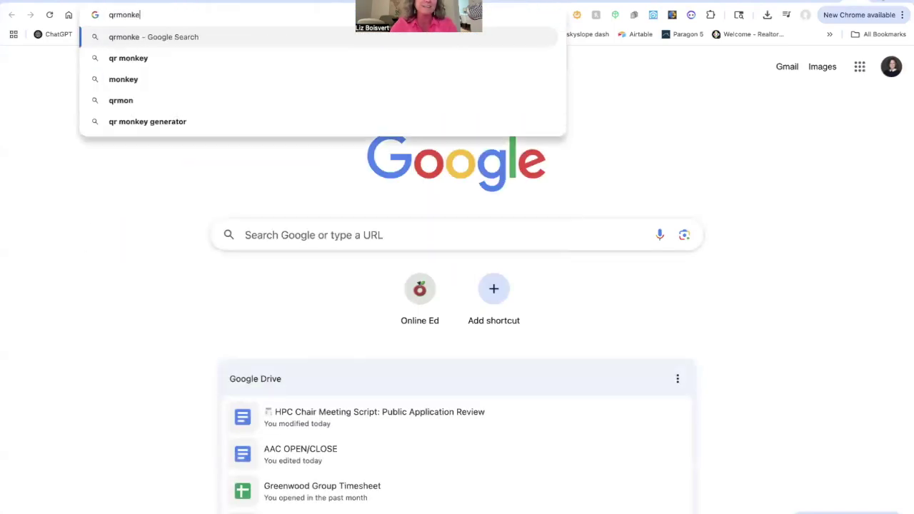
text( gen)
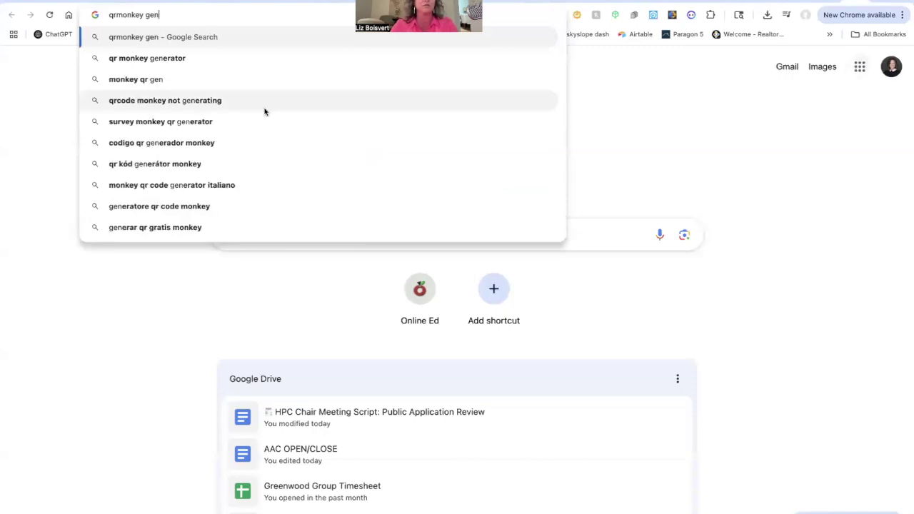
click(181, 60)
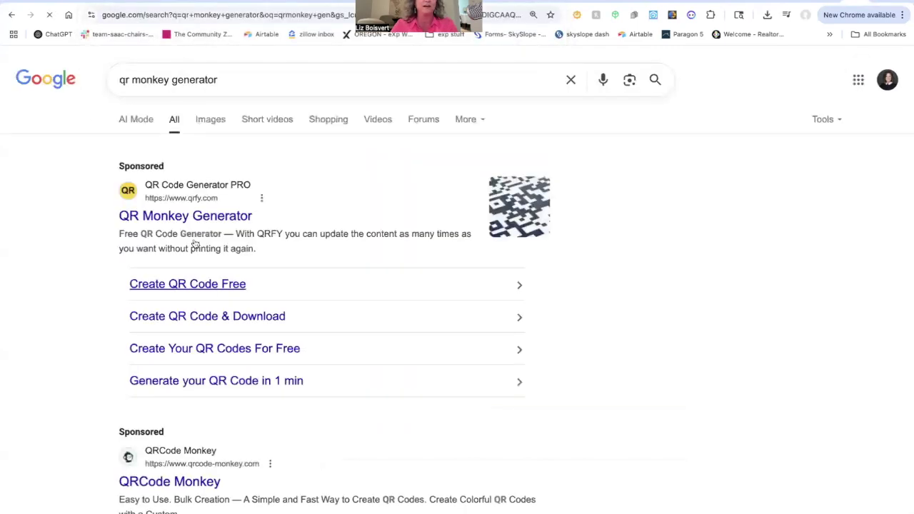
scroll(126, 284, down, 2)
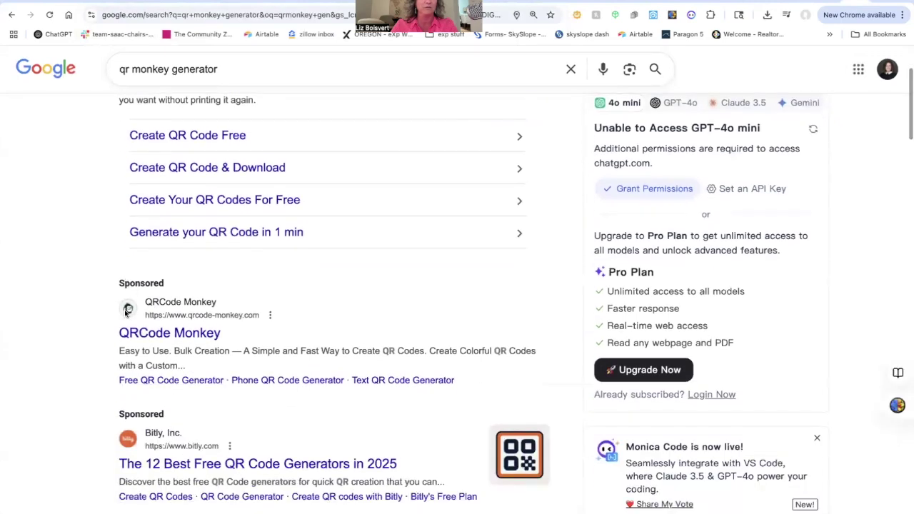
click(168, 333)
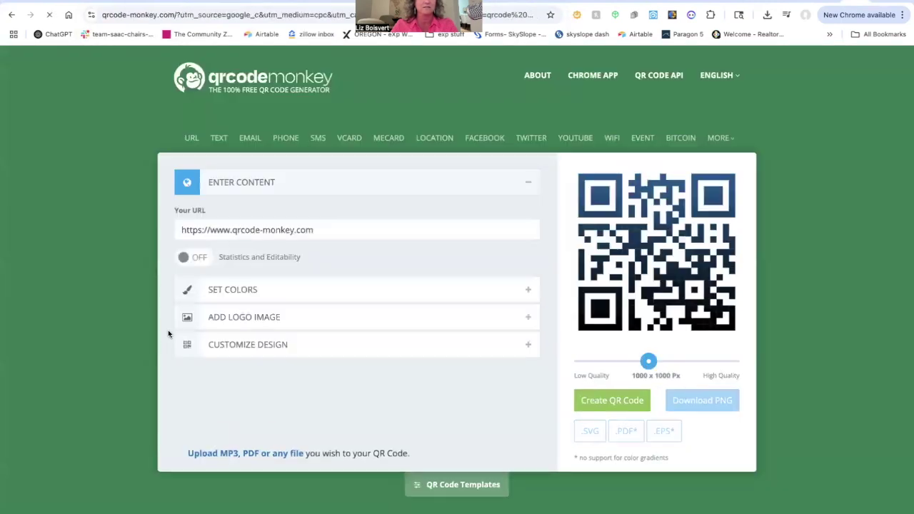
Make a QR code from the pasted landing page URL, download it as qr-code.png, and open a new tab
triple_click(267, 230)
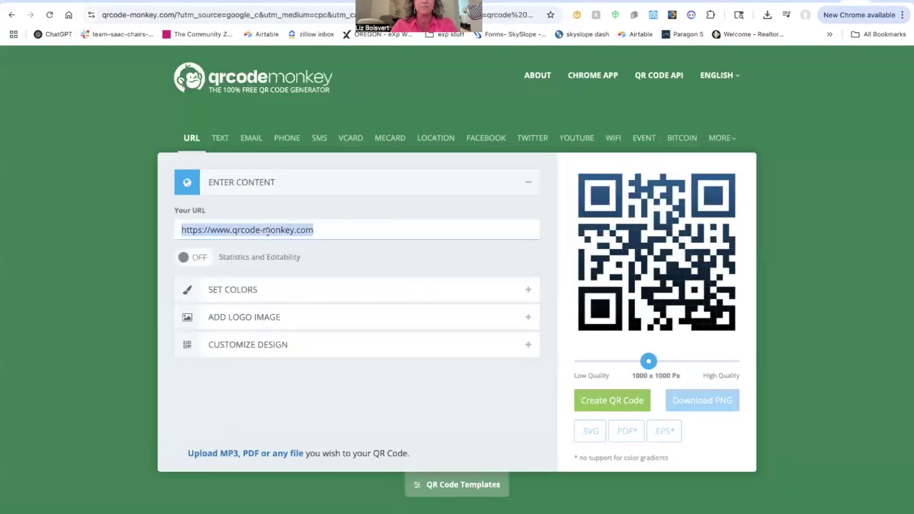
text(https://greenwoodgroup.exprealty.com/ask/660db784afe70d73a3a9a0f3277ca3cc)
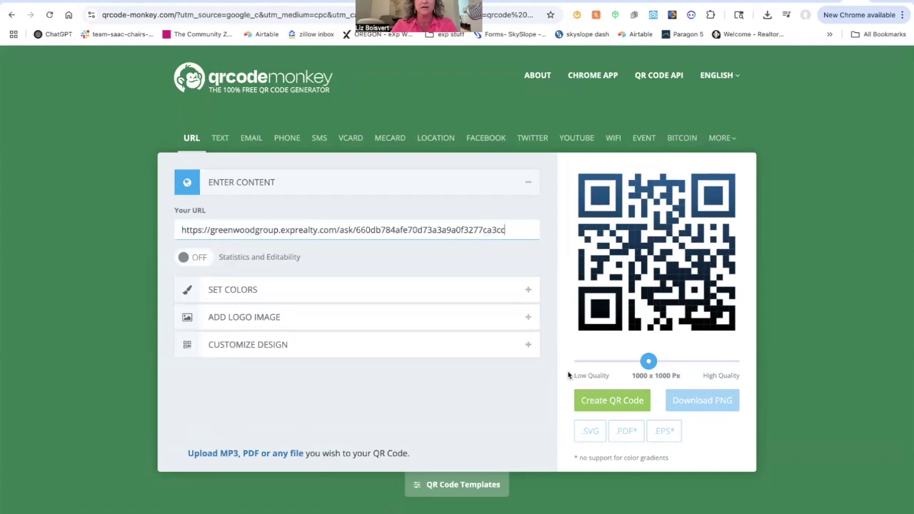
click(594, 395)
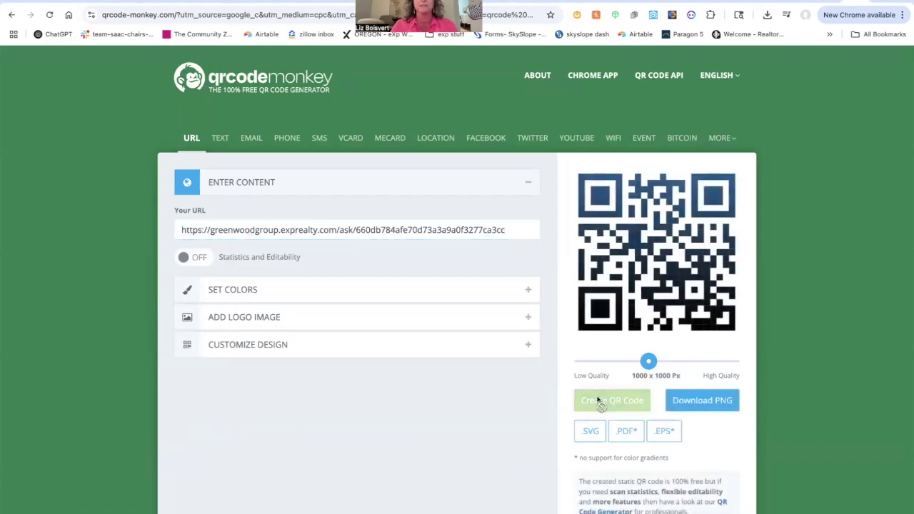
click(700, 399)
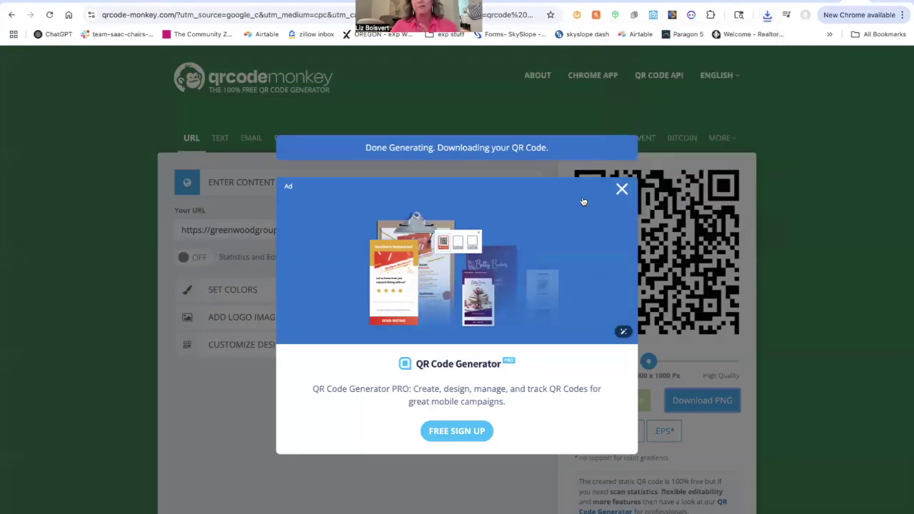
click(620, 189)
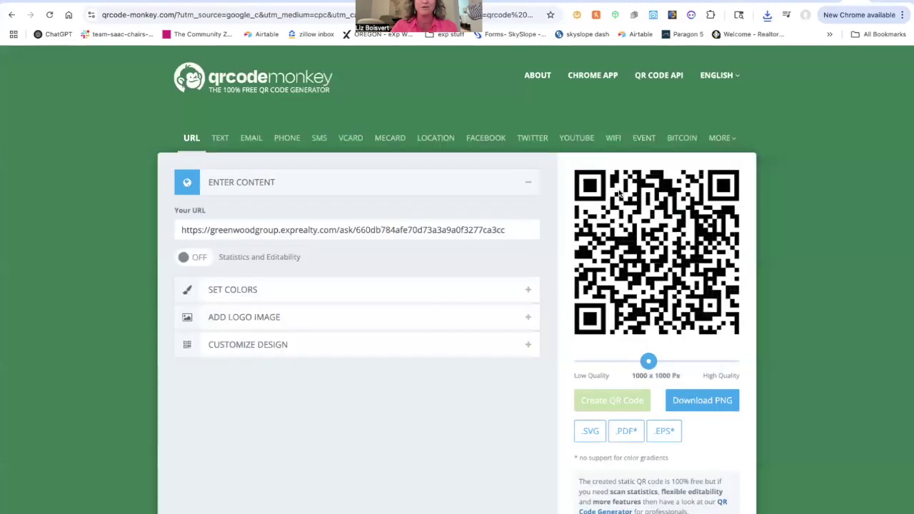
key(ctrl+t)
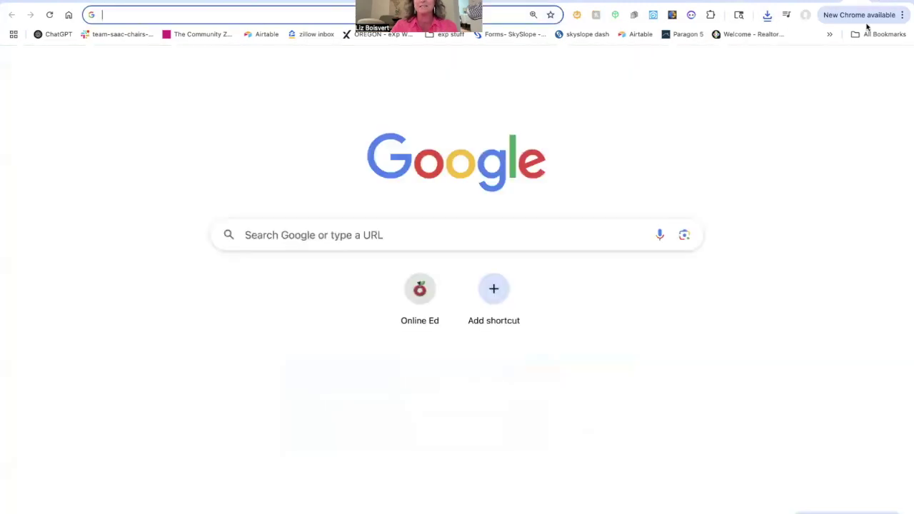
Create an untitled blank Google Docs document and bring up the recent downloads list
click(859, 66)
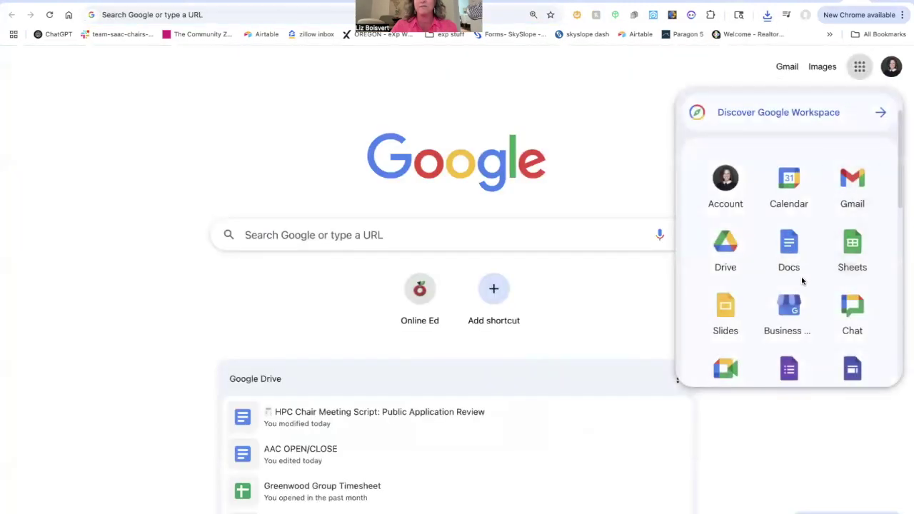
click(790, 246)
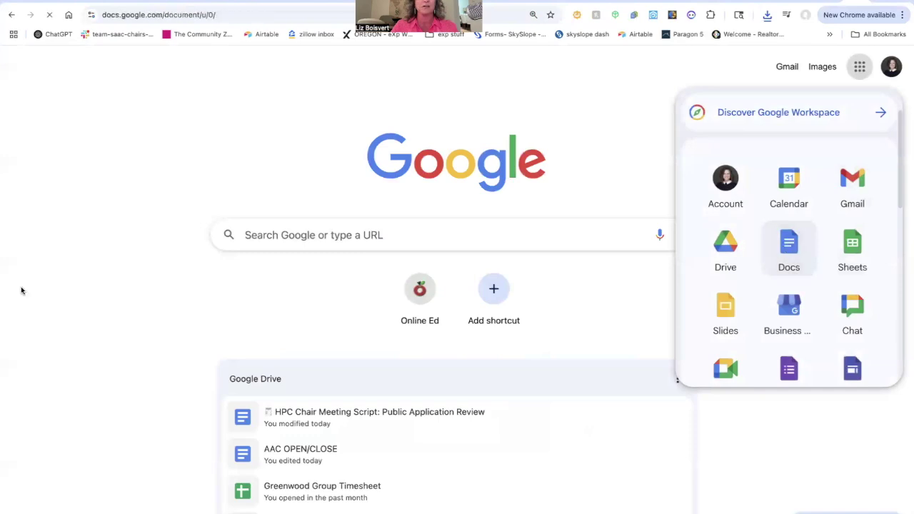
click(190, 186)
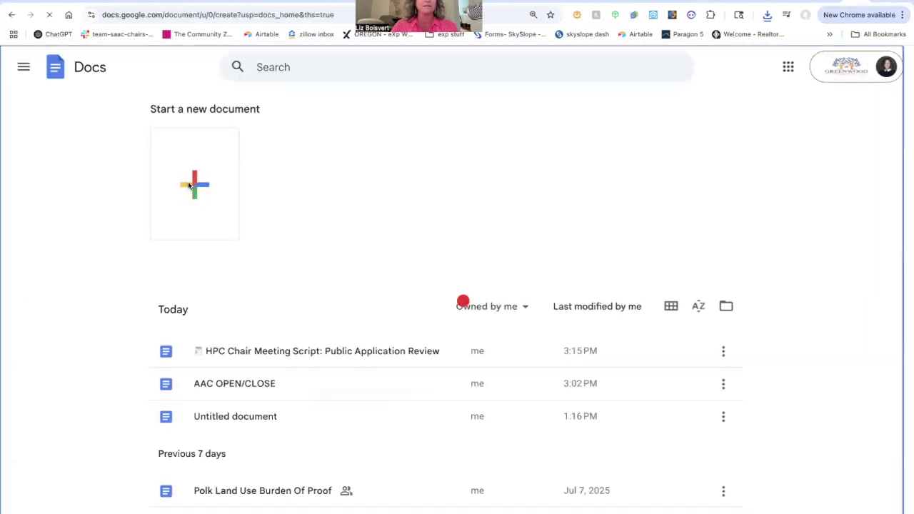
click(750, 508)
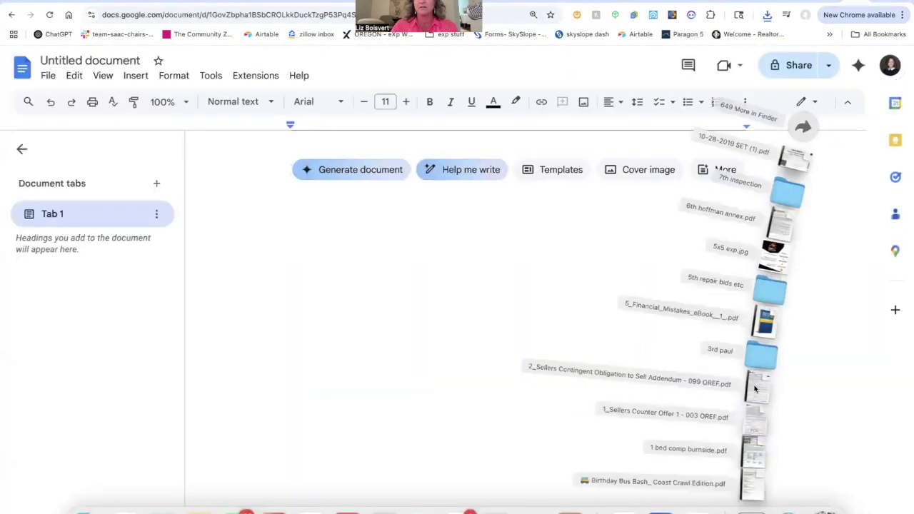
Drag qr-code.png from the Downloads folder into the document and shrink it to a small size
click(814, 115)
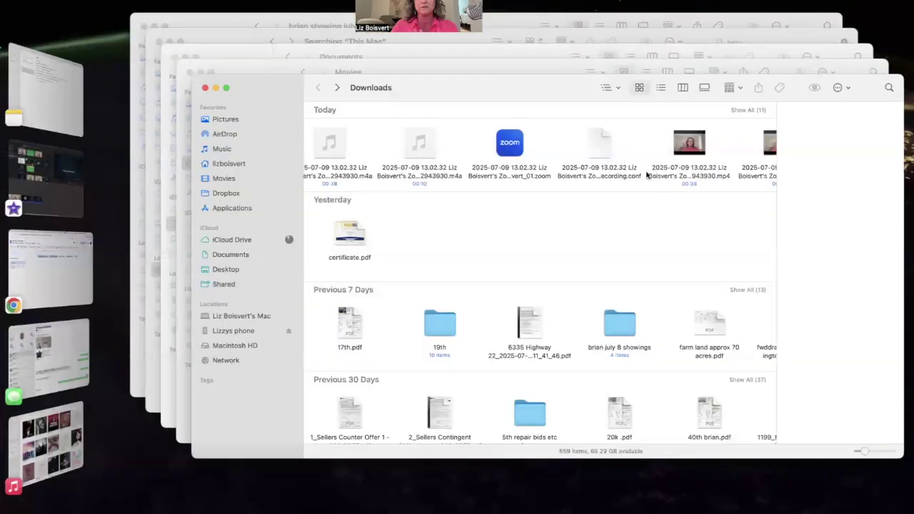
drag(565, 148, 413, 287)
scroll(414, 288, down, 3)
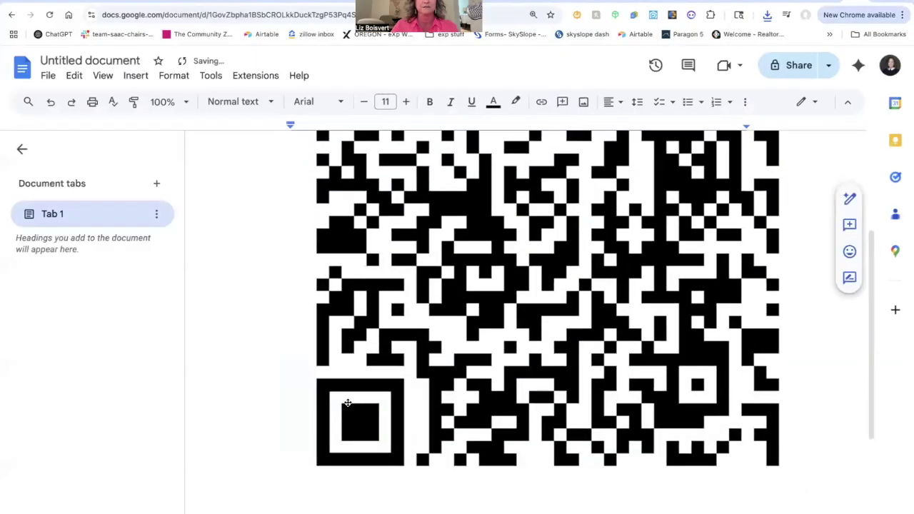
click(387, 372)
drag(291, 492, 522, 203)
scroll(543, 185, up, 2)
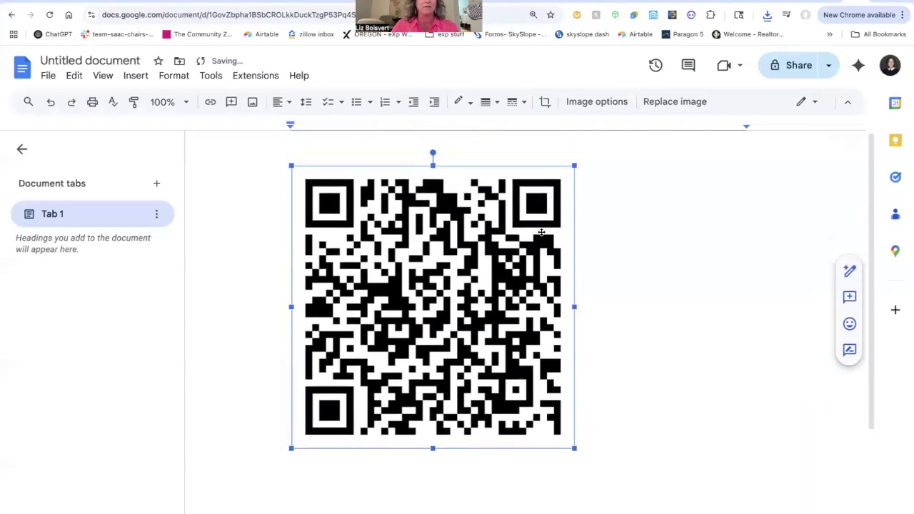
drag(574, 165, 441, 325)
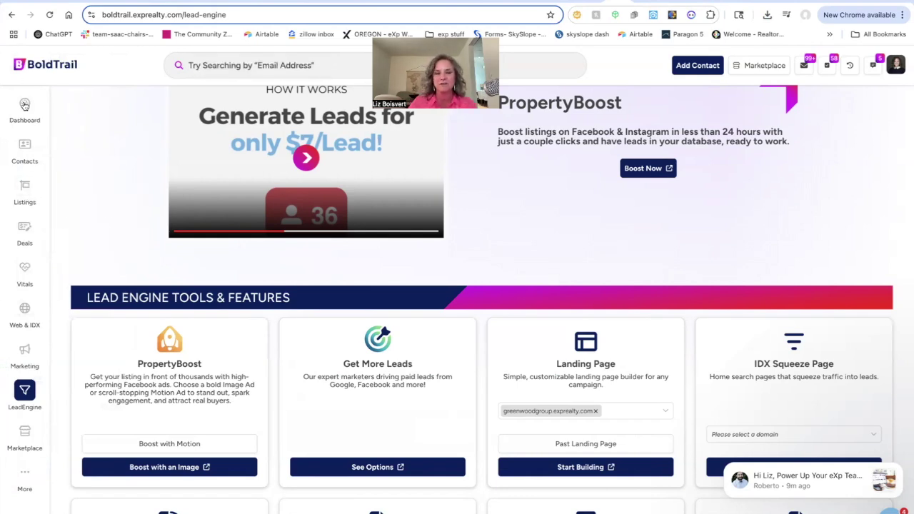
Copy the direct link of the 111 Gerlinger Ln listing from Listings
click(24, 189)
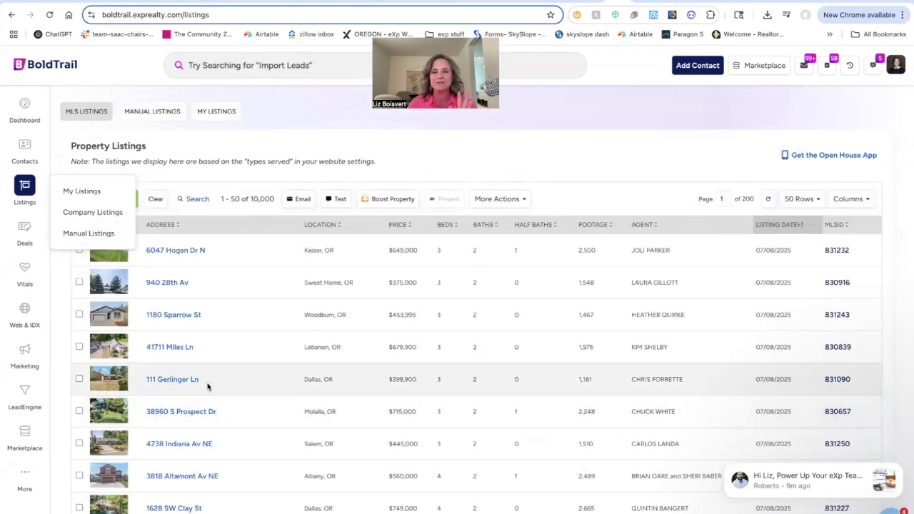
click(178, 381)
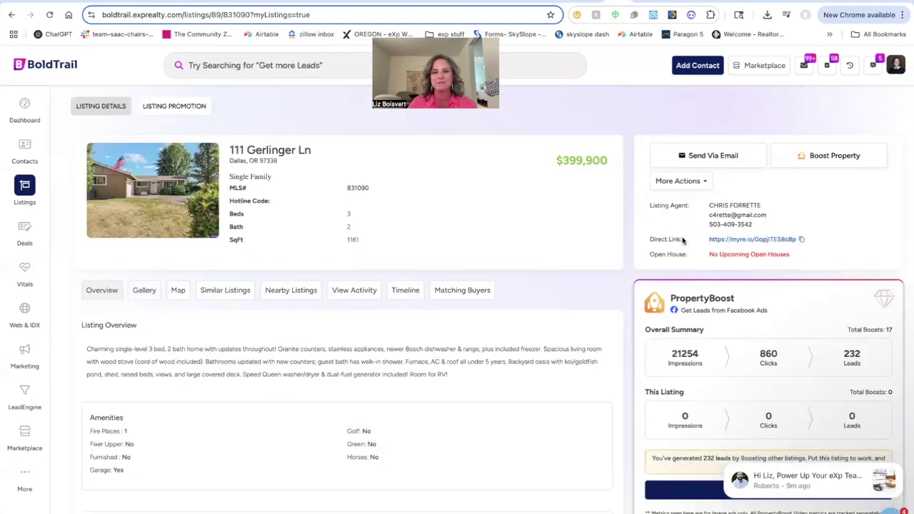
click(801, 240)
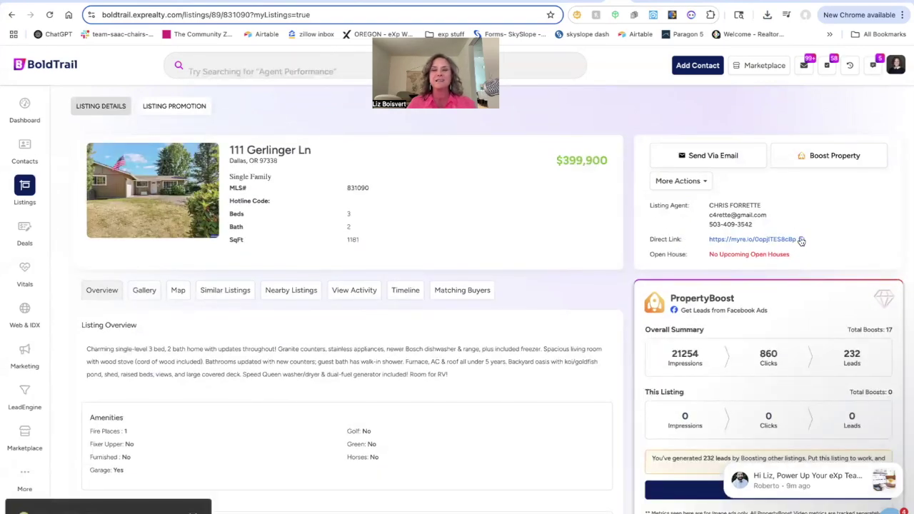